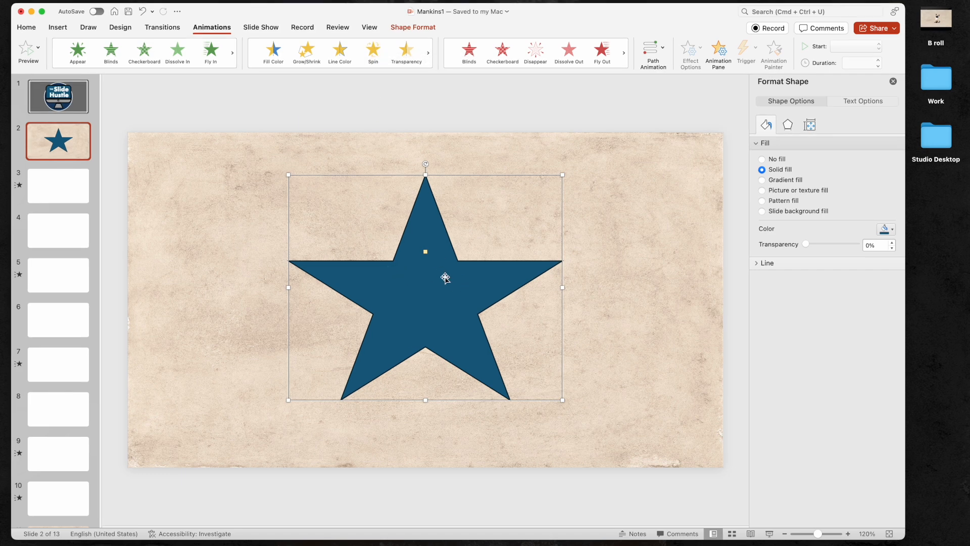
Step: Apply the Spin animation to the star and open its settings in the Animation Pane
{"action": "left_click", "coordinate": [374, 53]}
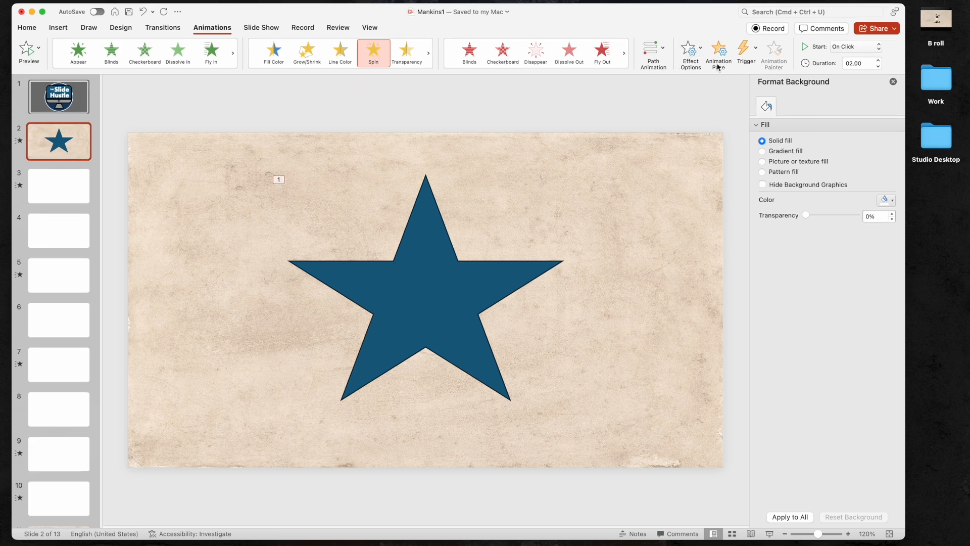
{"action": "left_click", "coordinate": [720, 50]}
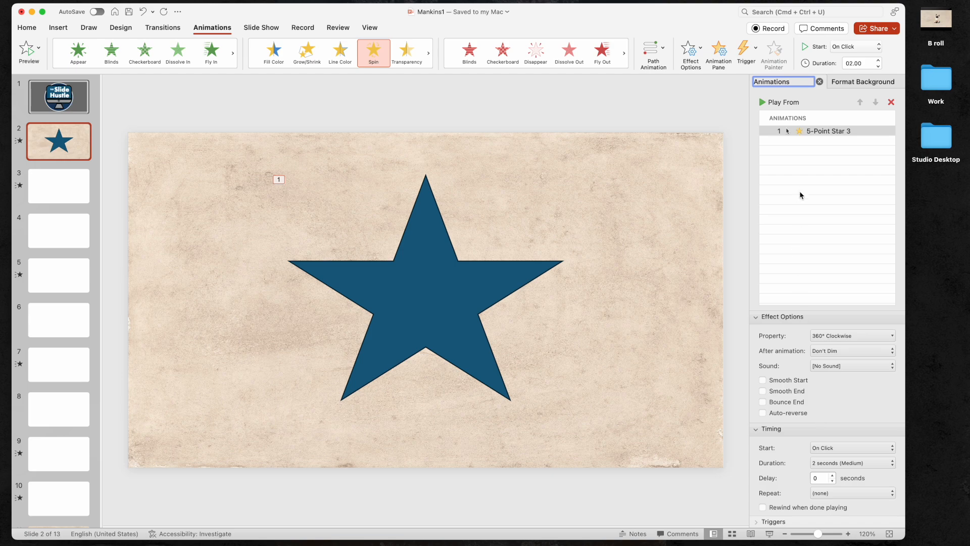
{"action": "left_click", "coordinate": [847, 133]}
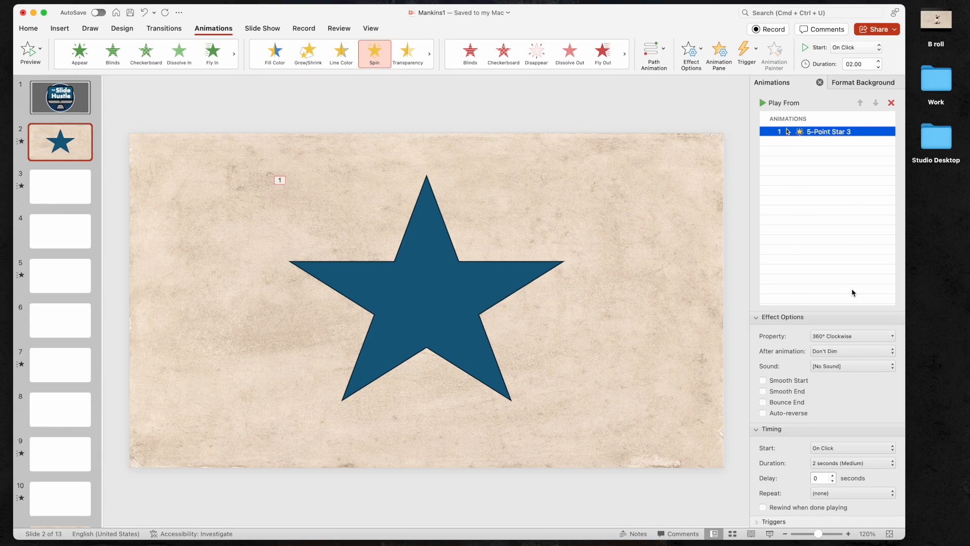
{"action": "left_click", "coordinate": [255, 355]}
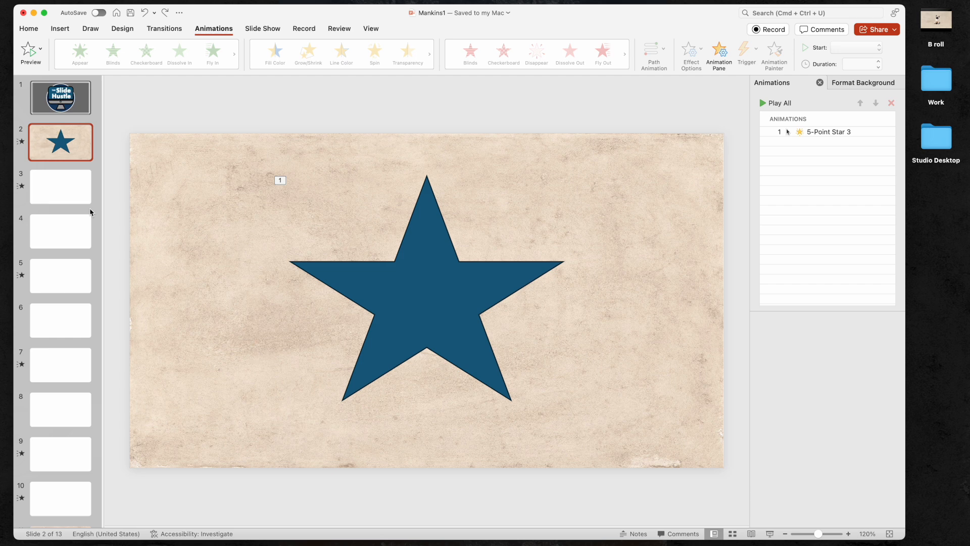
Step: On slide 3, inspect the cat picture's Spin animation effect and timing settings in the Animation Pane
{"action": "left_click", "coordinate": [43, 189]}
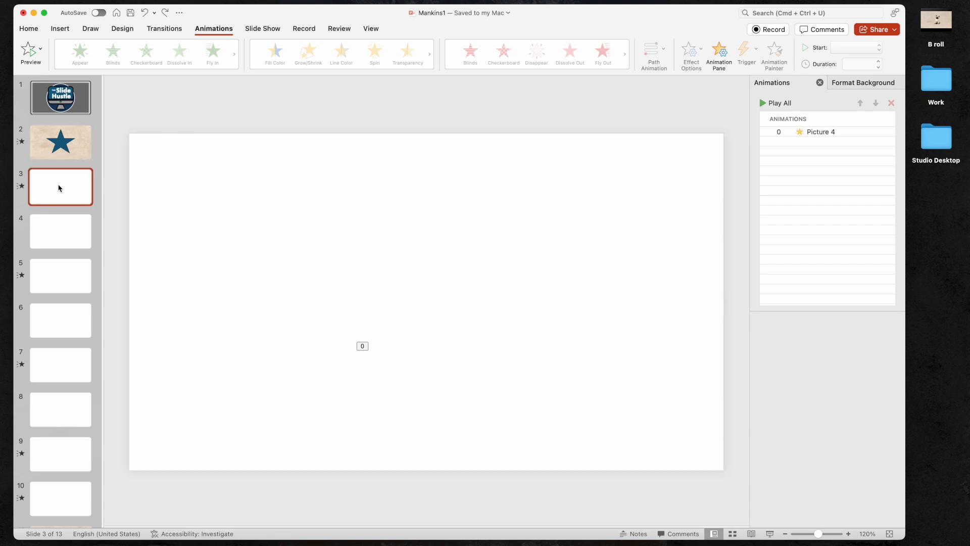
{"action": "left_click", "coordinate": [422, 259]}
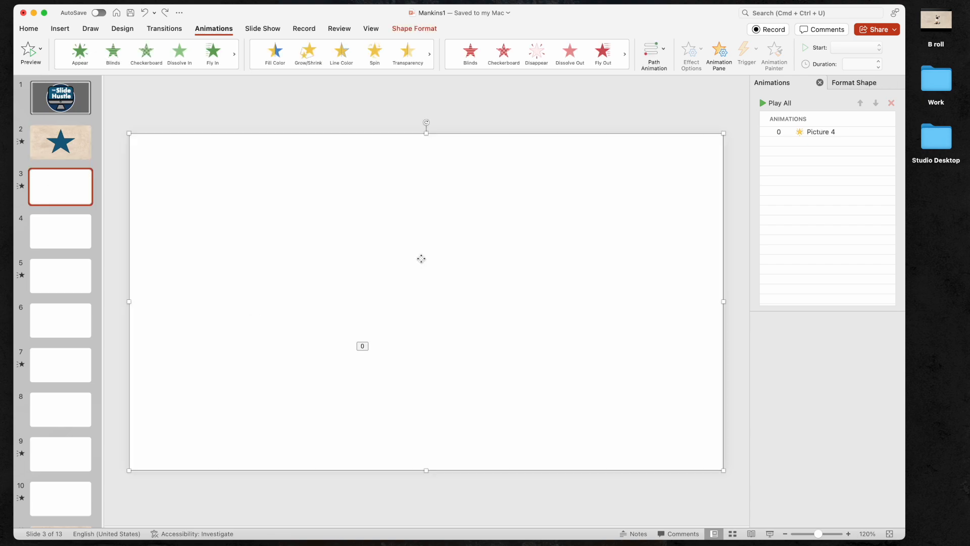
{"action": "key", "text": "Escape"}
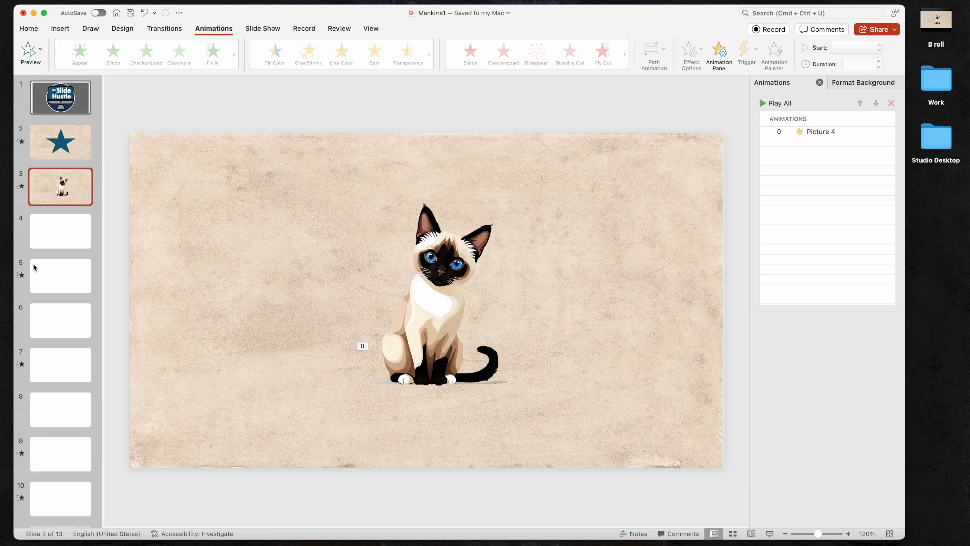
{"action": "left_click", "coordinate": [21, 186]}
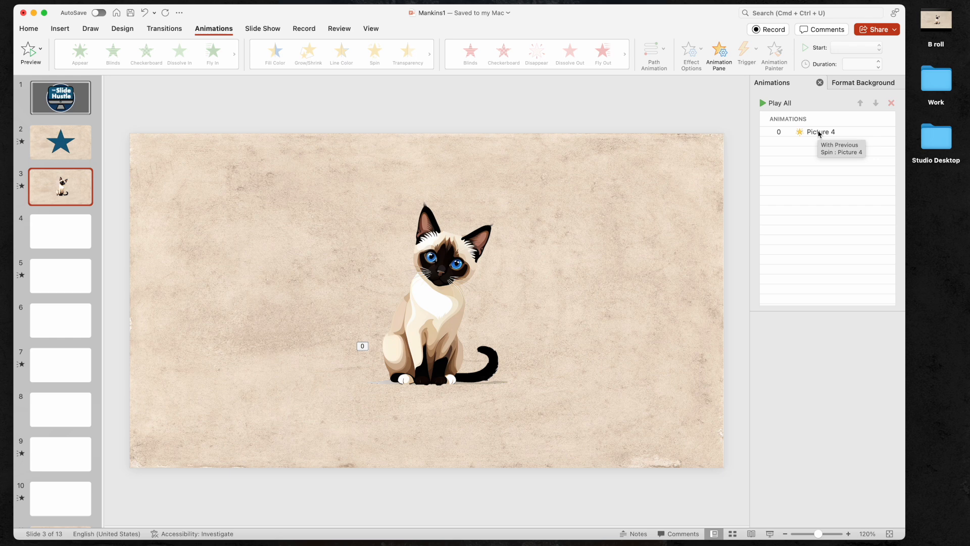
{"action": "left_click", "coordinate": [819, 133]}
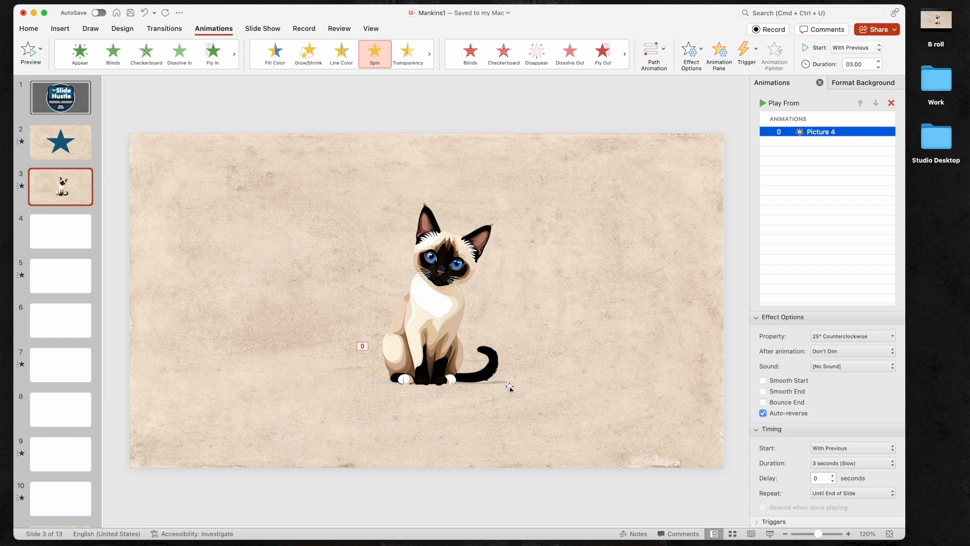
{"action": "left_click", "coordinate": [796, 432]}
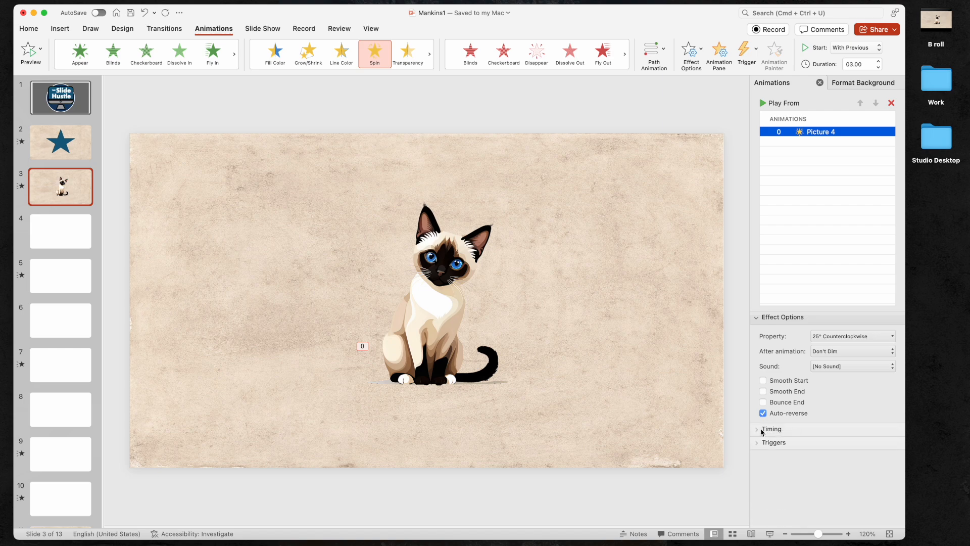
{"action": "left_click", "coordinate": [764, 430]}
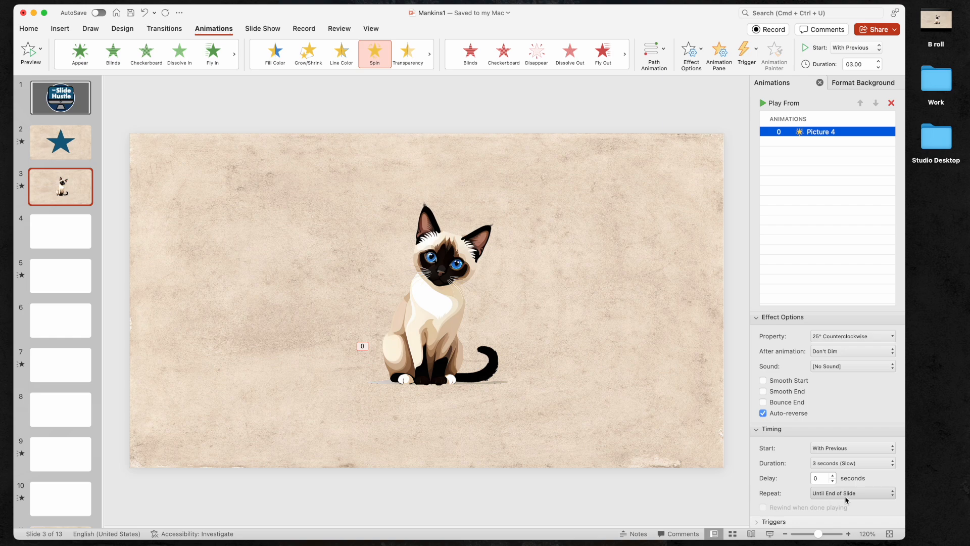
{"action": "left_click", "coordinate": [259, 360]}
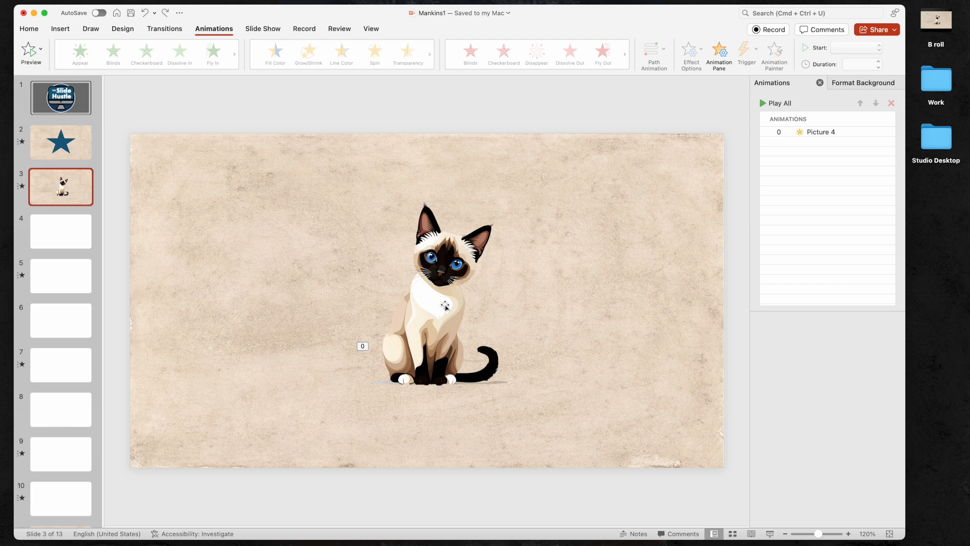
Step: Ungroup the cat picture into its separate pieces
{"action": "left_click", "coordinate": [445, 305]}
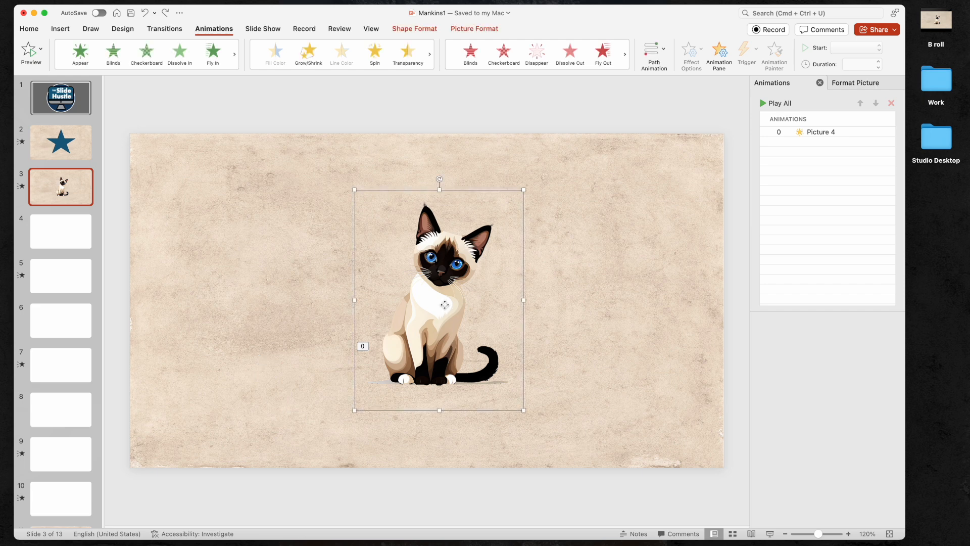
{"action": "right_click", "coordinate": [491, 413]}
{"action": "mouse_move", "coordinate": [512, 392]}
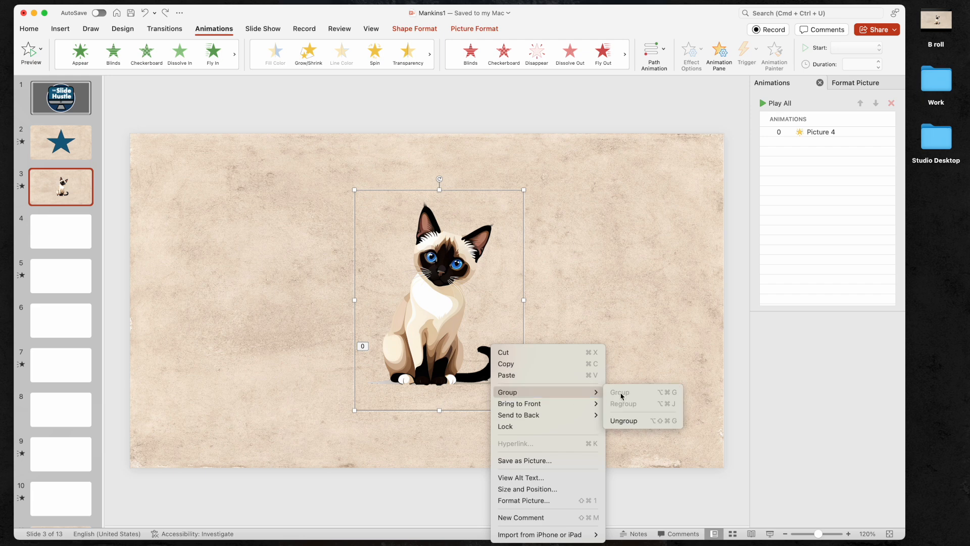
{"action": "left_click", "coordinate": [635, 422]}
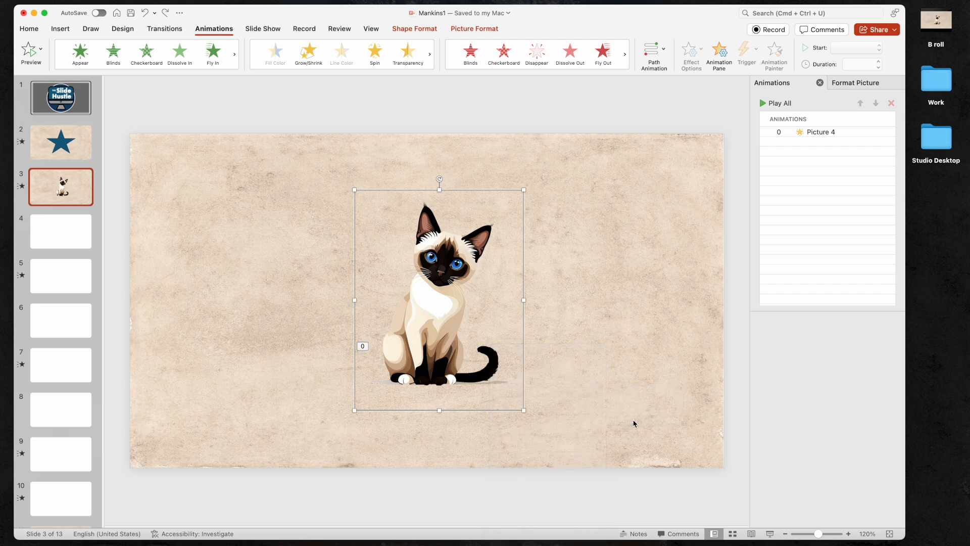
Step: Send the lower piece containing the cat's tail to the back
{"action": "left_click", "coordinate": [586, 422]}
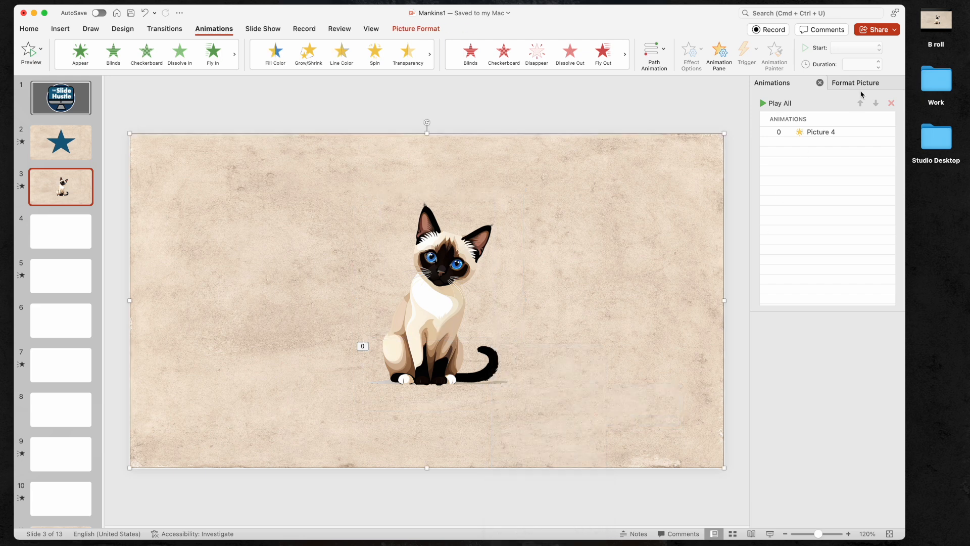
{"action": "left_click", "coordinate": [831, 132]}
{"action": "left_click", "coordinate": [478, 358]}
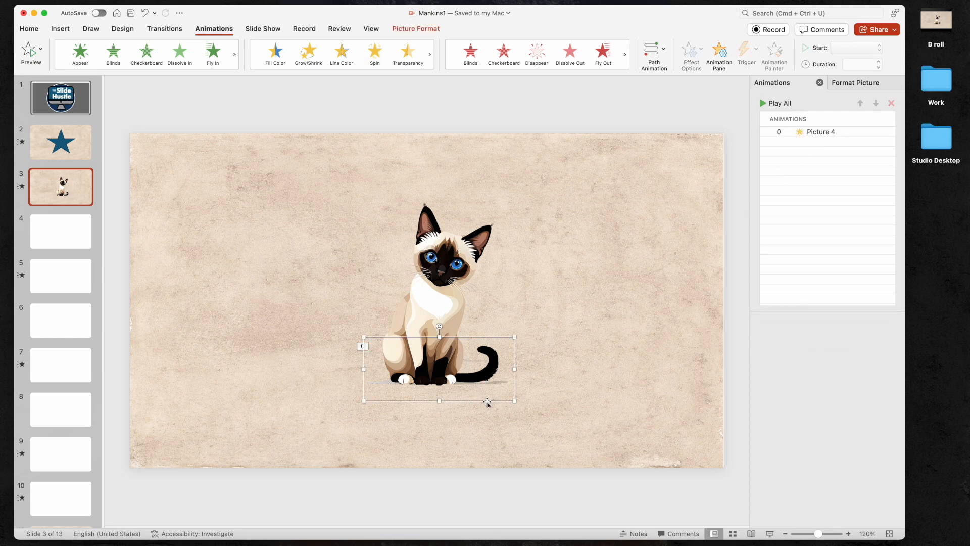
{"action": "right_click", "coordinate": [487, 401]}
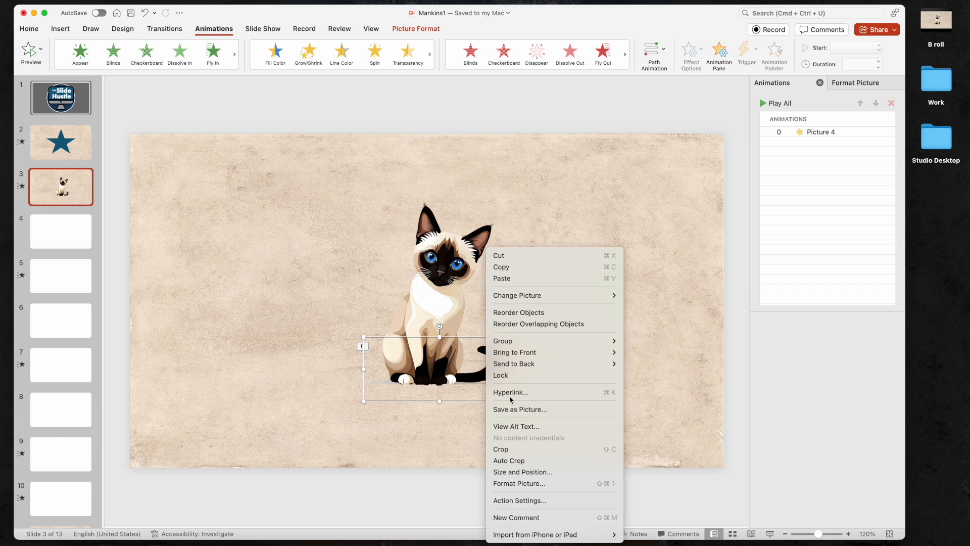
{"action": "mouse_move", "coordinate": [614, 364]}
{"action": "left_click", "coordinate": [648, 364]}
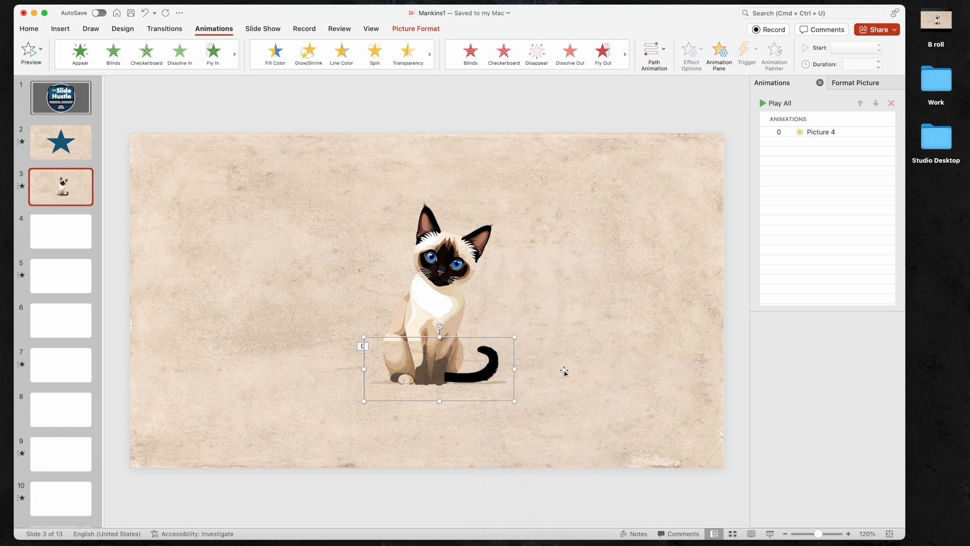
Step: Move the tail piece to the right, away from the cat's body
{"action": "left_click", "coordinate": [577, 391]}
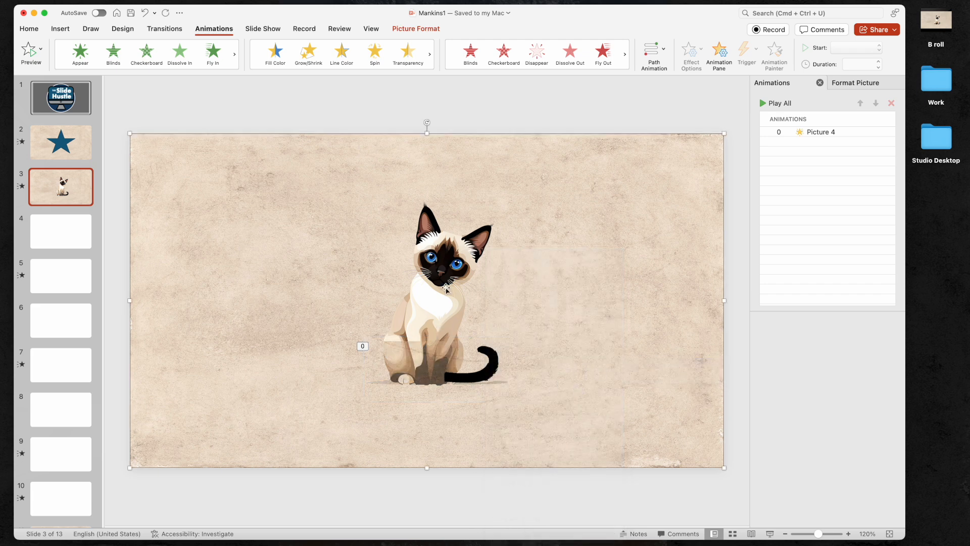
{"action": "left_click", "coordinate": [492, 360]}
{"action": "left_click_drag", "start_coordinate": [491, 360], "coordinate": [605, 344]}
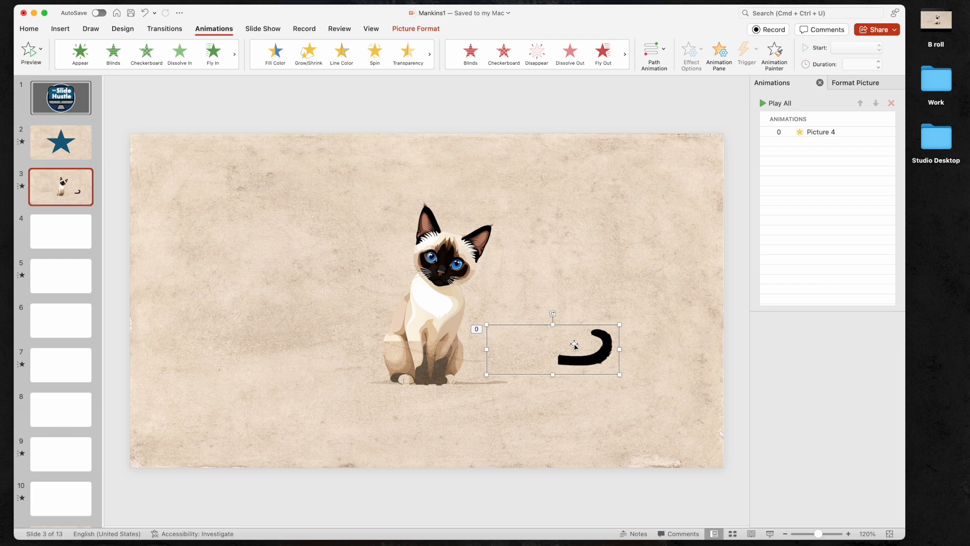
Step: Send the background picture to the back and reselect the tail piece
{"action": "right_click", "coordinate": [255, 318]}
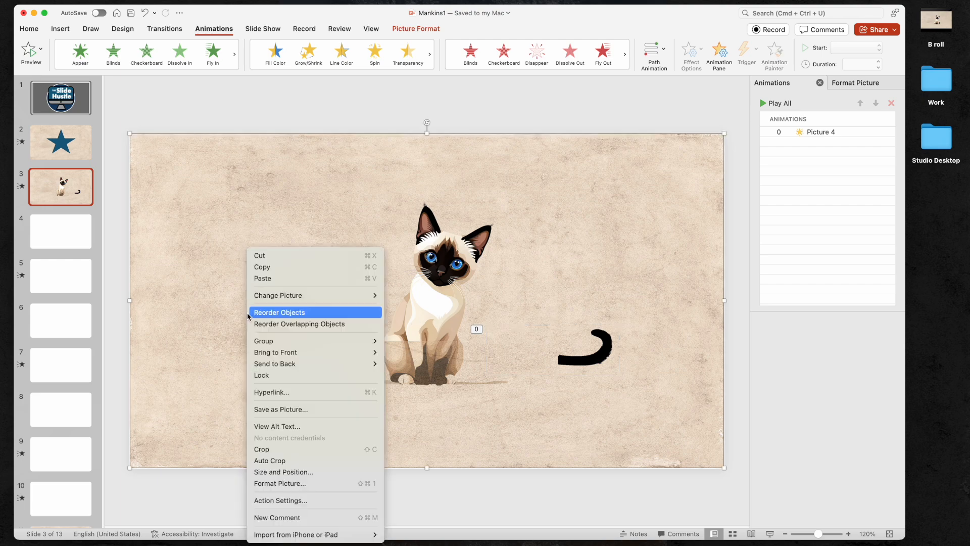
{"action": "mouse_move", "coordinate": [357, 363]}
{"action": "left_click", "coordinate": [415, 363]}
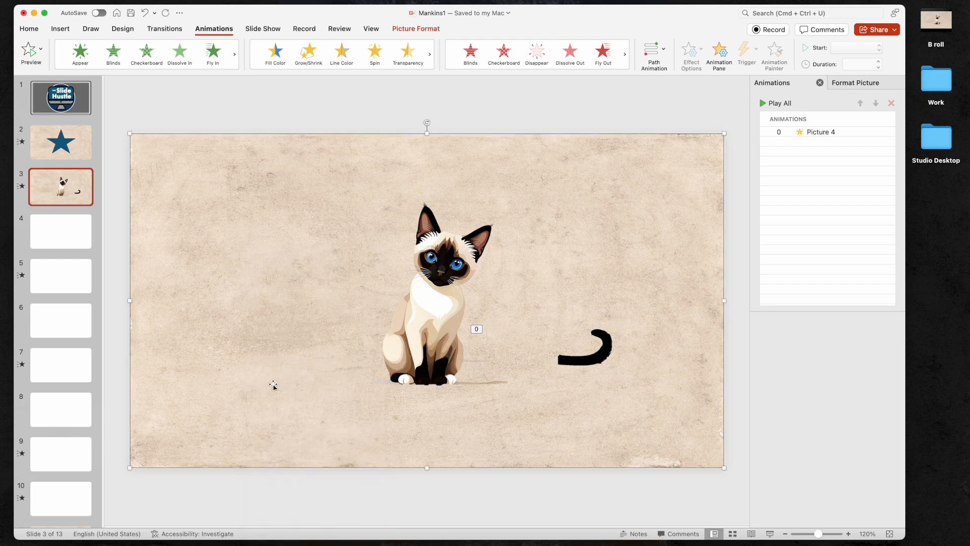
{"action": "left_click", "coordinate": [603, 352]}
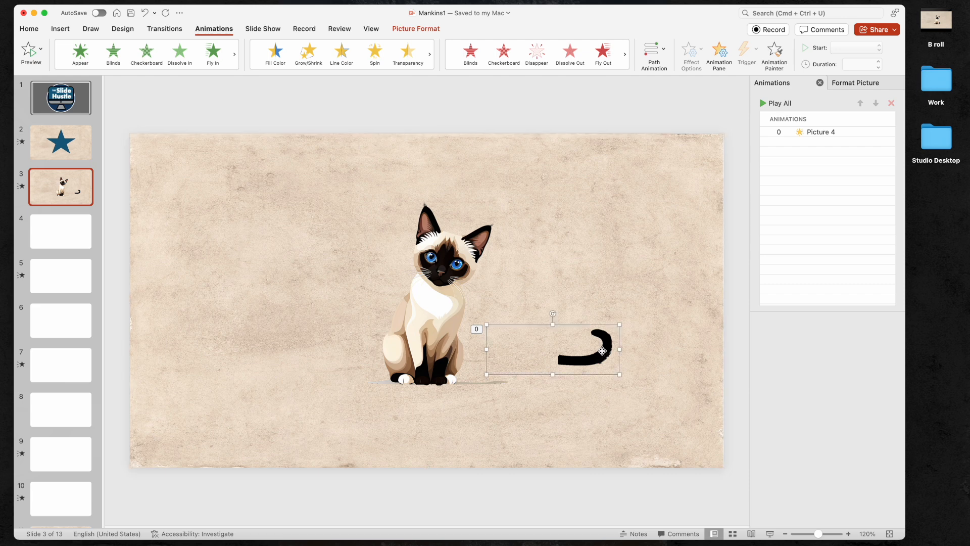
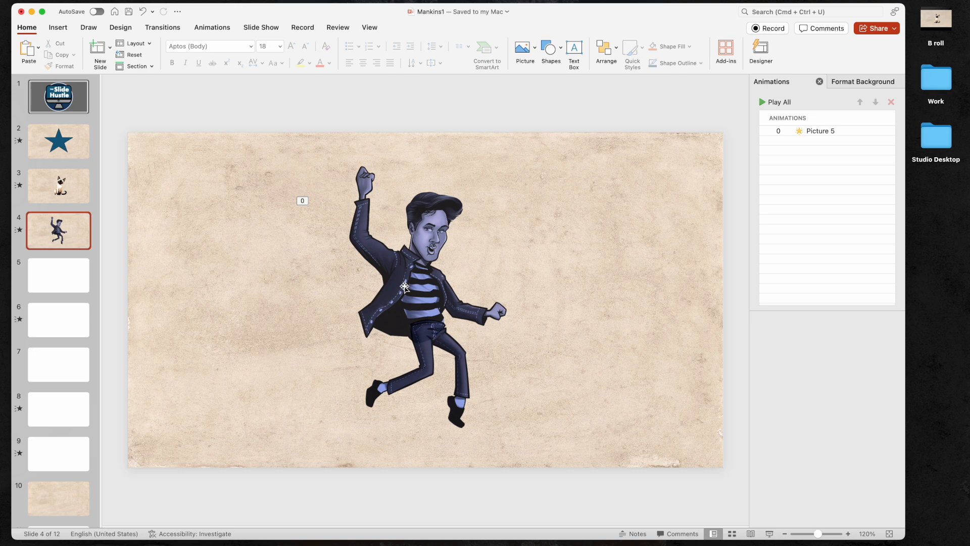
Step: Pull the leg piece away from the character's body and drag it back into place
{"action": "left_click_drag", "start_coordinate": [432, 357], "coordinate": [535, 357]}
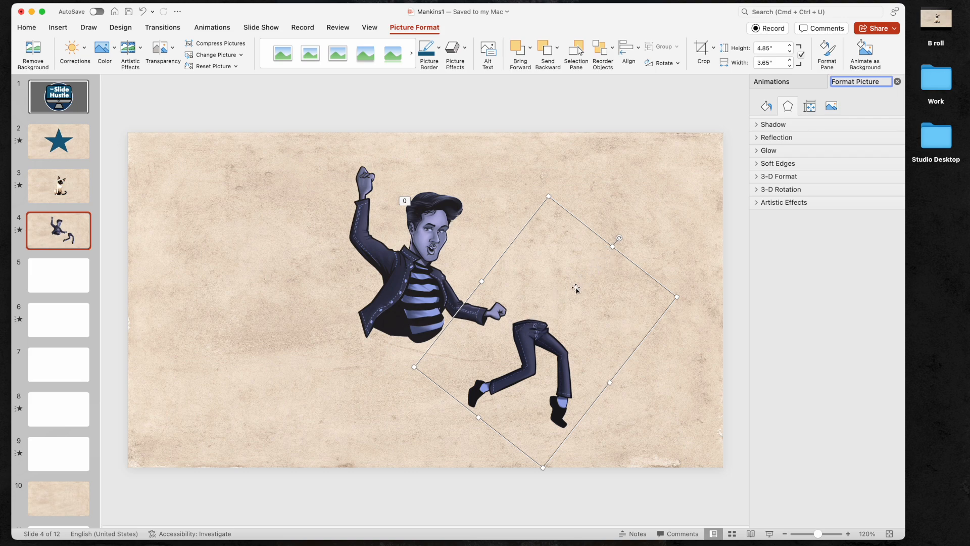
{"action": "left_click_drag", "start_coordinate": [581, 283], "coordinate": [561, 304]}
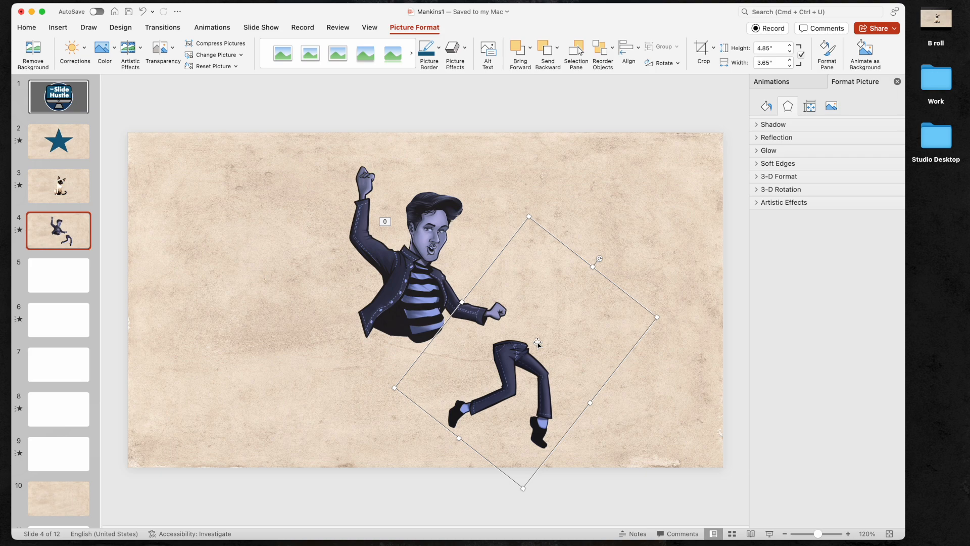
{"action": "left_click_drag", "start_coordinate": [604, 275], "coordinate": [522, 260]}
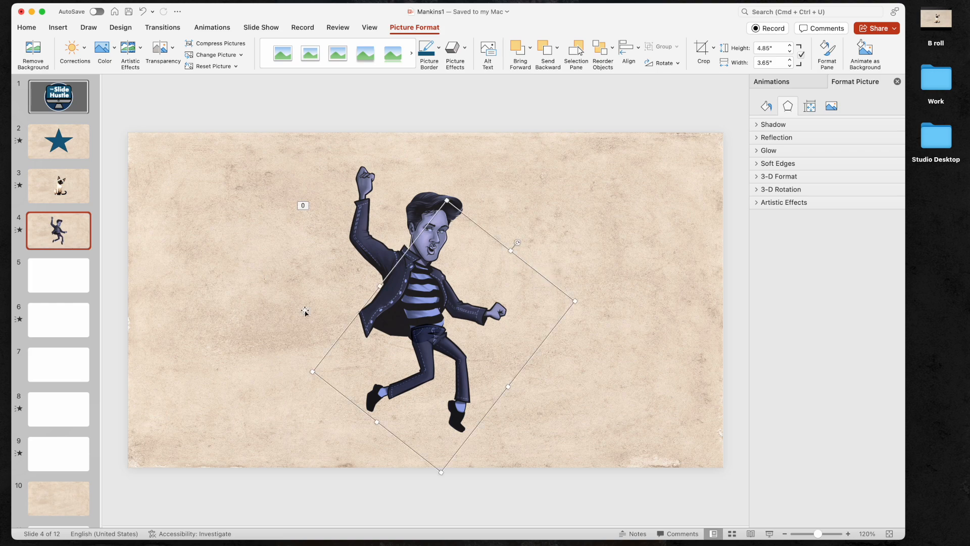
Step: Preview the slide's animation and review Picture 5's Spin settings in the Animations pane
{"action": "left_click", "coordinate": [21, 232]}
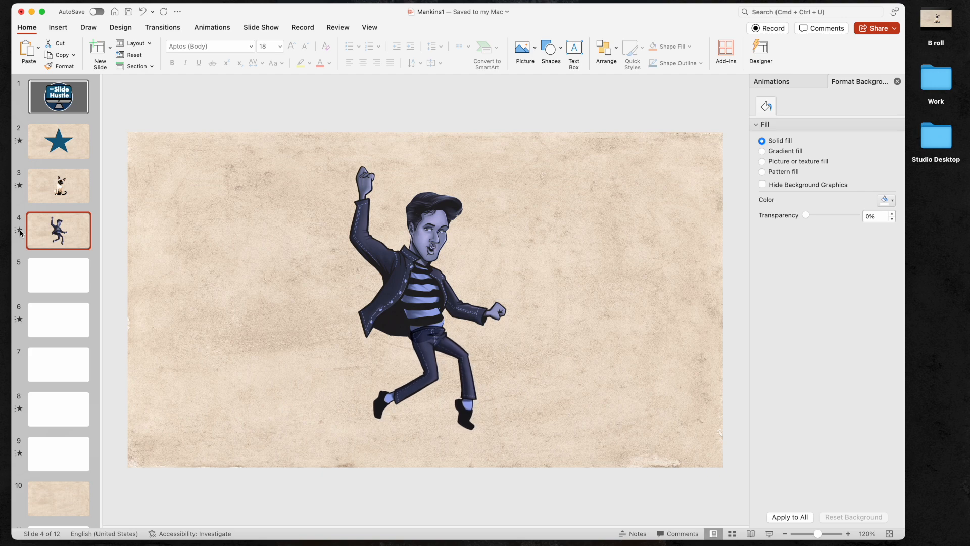
{"action": "left_click", "coordinate": [771, 82]}
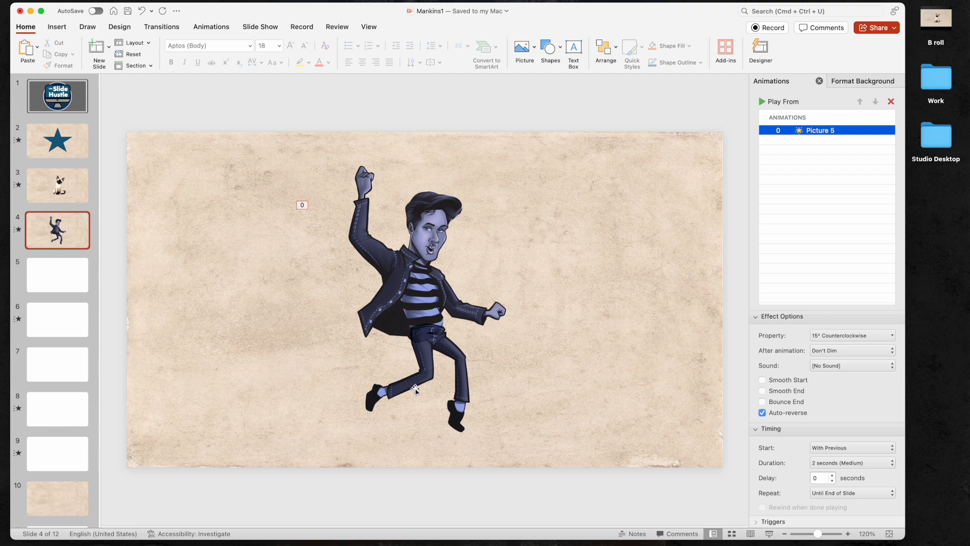
Step: Select the leg piece and drag it to the right, away from the body
{"action": "left_click", "coordinate": [426, 355]}
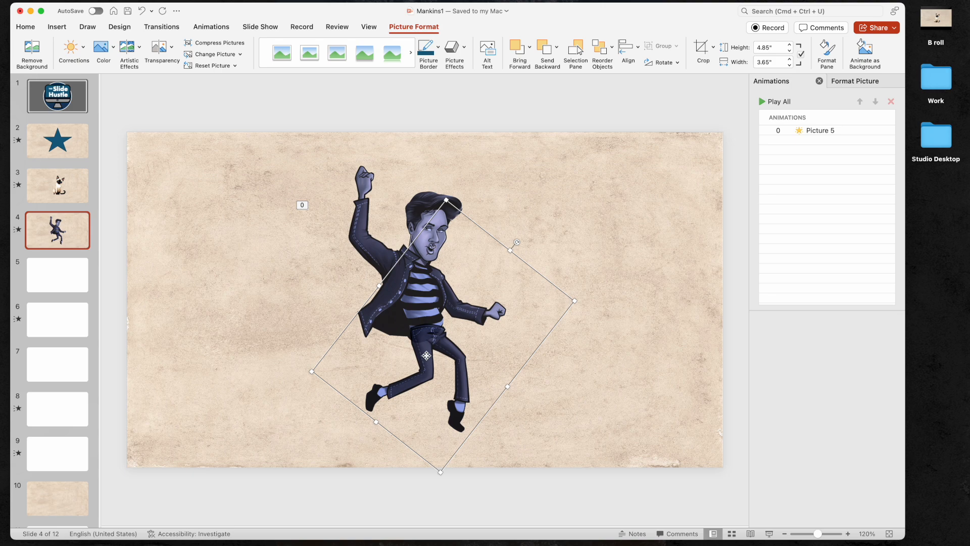
{"action": "left_click_drag", "start_coordinate": [429, 346], "coordinate": [516, 356]}
{"action": "left_click", "coordinate": [414, 321]}
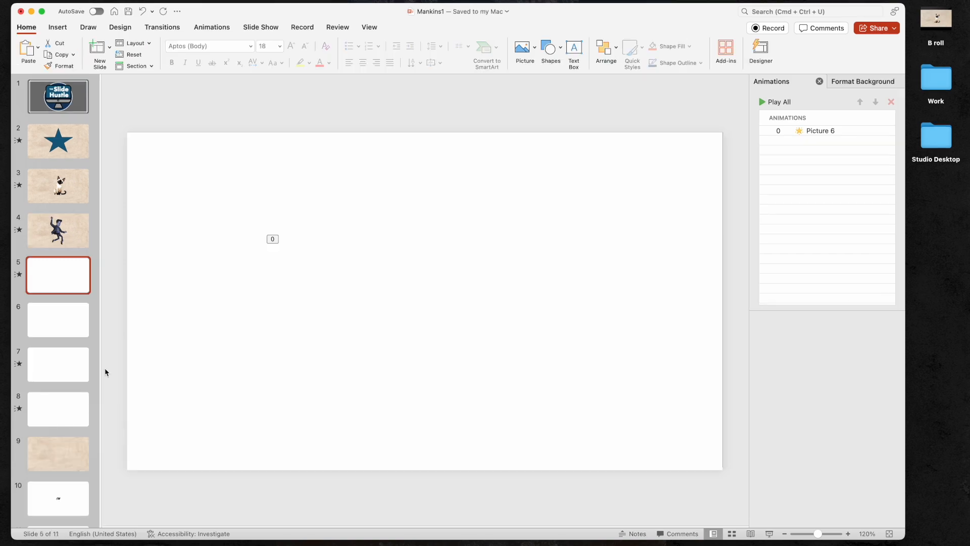
Step: Delete the white rectangle covering slide 5
{"action": "left_click", "coordinate": [330, 341]}
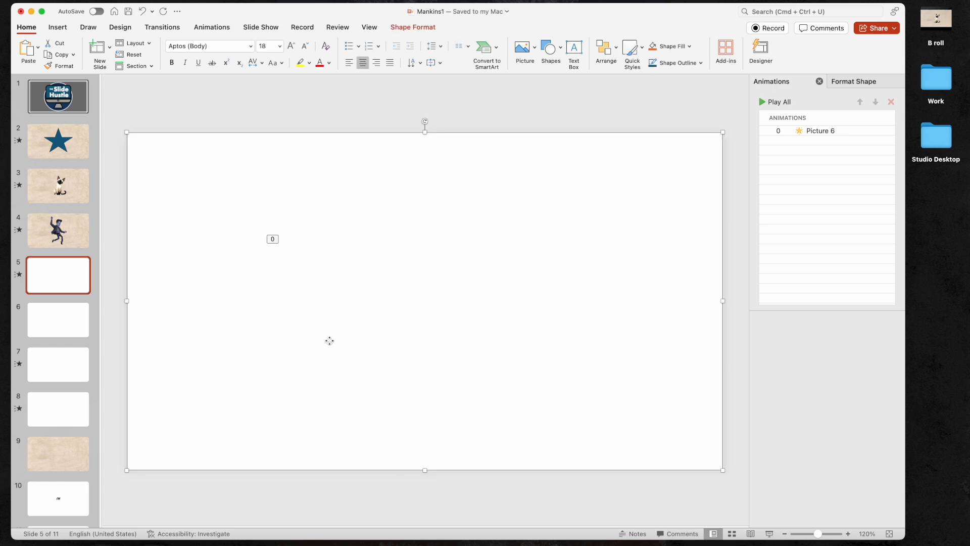
{"action": "key", "text": "BackSpace"}
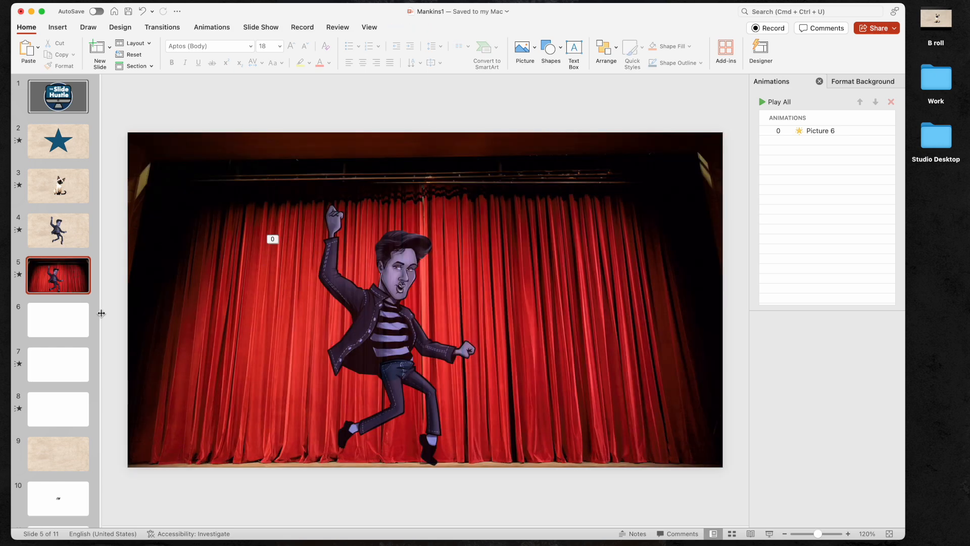
Step: Play the Elvis slides as a slideshow preview and exit it
{"action": "left_click", "coordinate": [19, 276]}
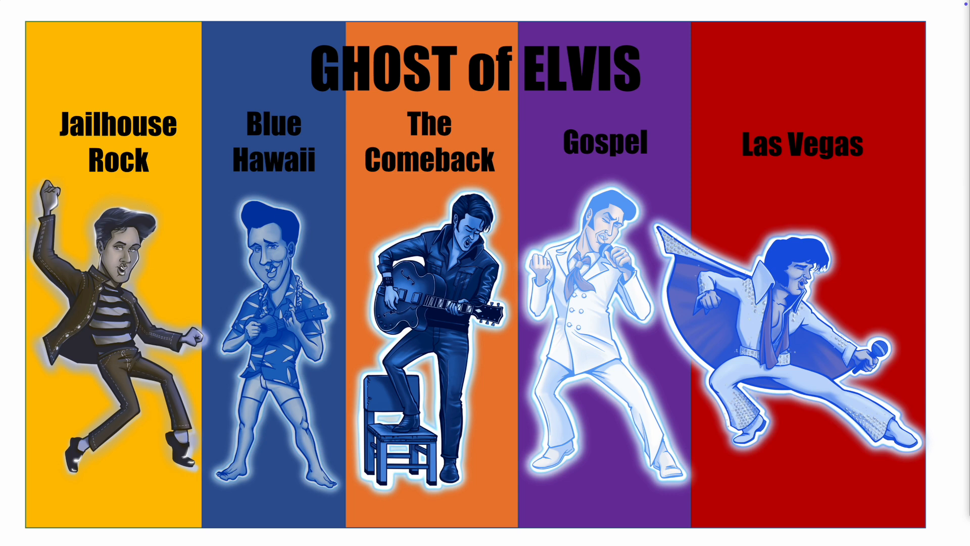
{"action": "key", "text": "Escape"}
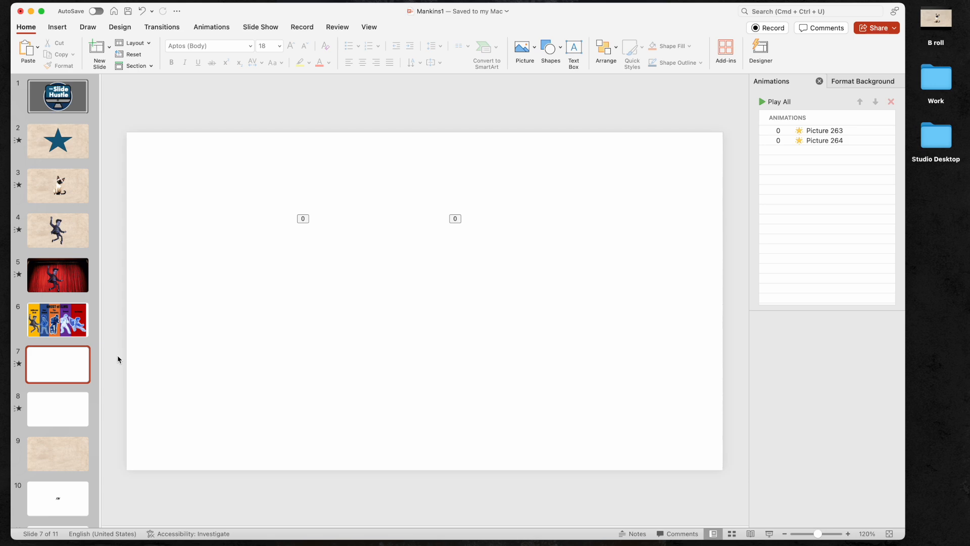
Step: Select Santa's body piece and strumming-arm piece in turn on slide 7
{"action": "left_click", "coordinate": [150, 174]}
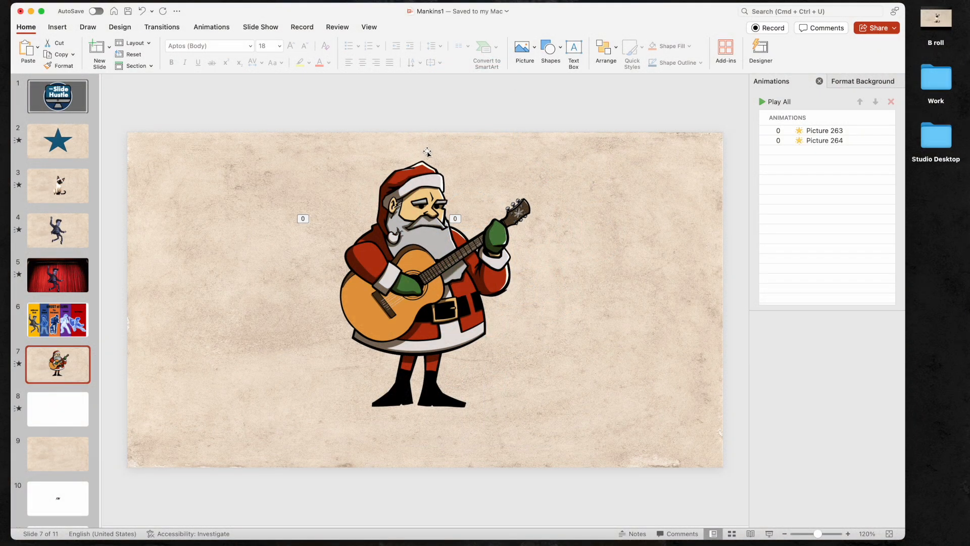
{"action": "left_click", "coordinate": [370, 264]}
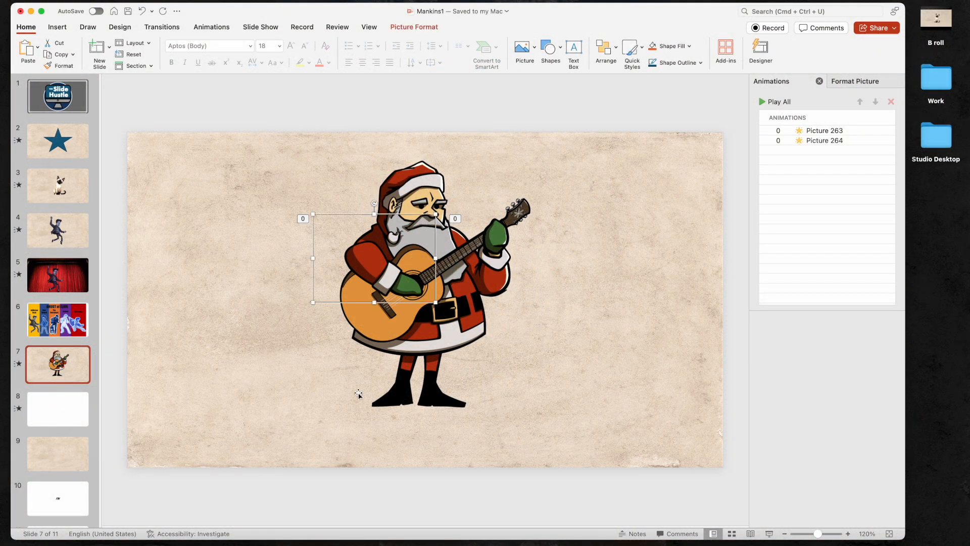
{"action": "left_click", "coordinate": [498, 272]}
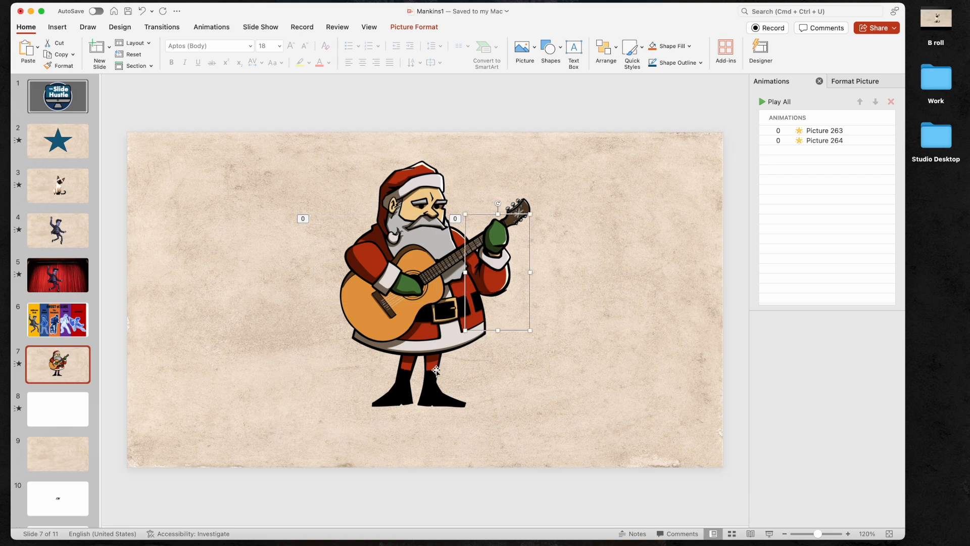
{"action": "left_click", "coordinate": [367, 267]}
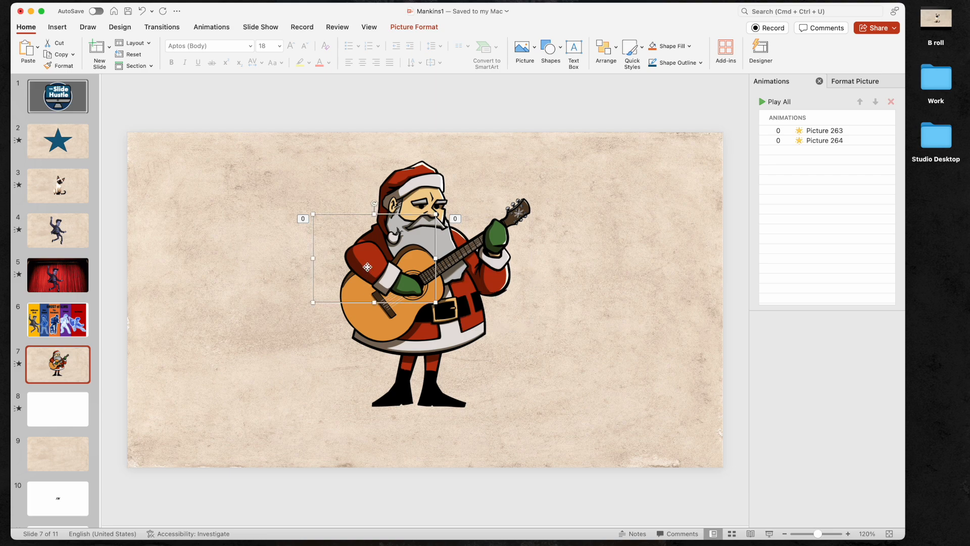
{"action": "left_click", "coordinate": [495, 250]}
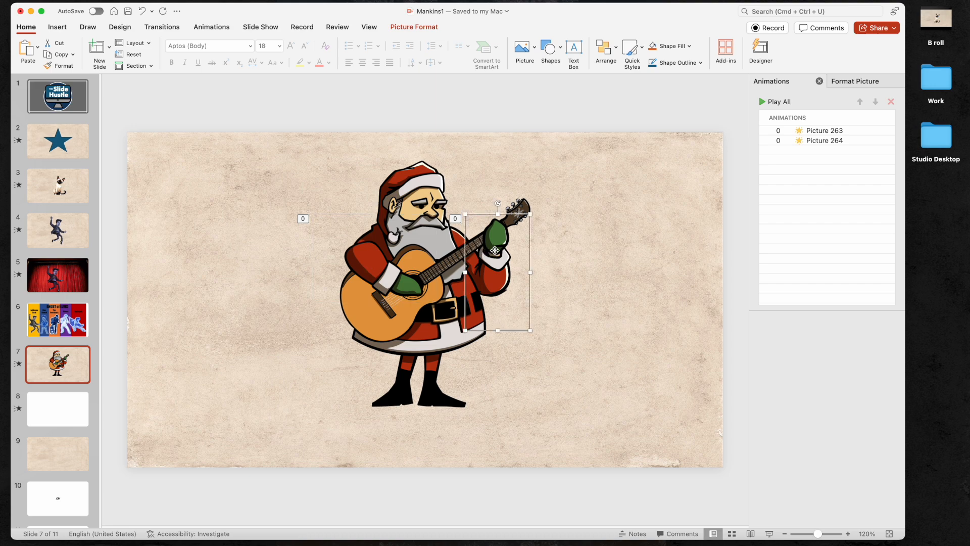
Step: Review the Spin settings of Picture 263 and Picture 264, and preview and stop the slide's animation
{"action": "left_click", "coordinate": [834, 132]}
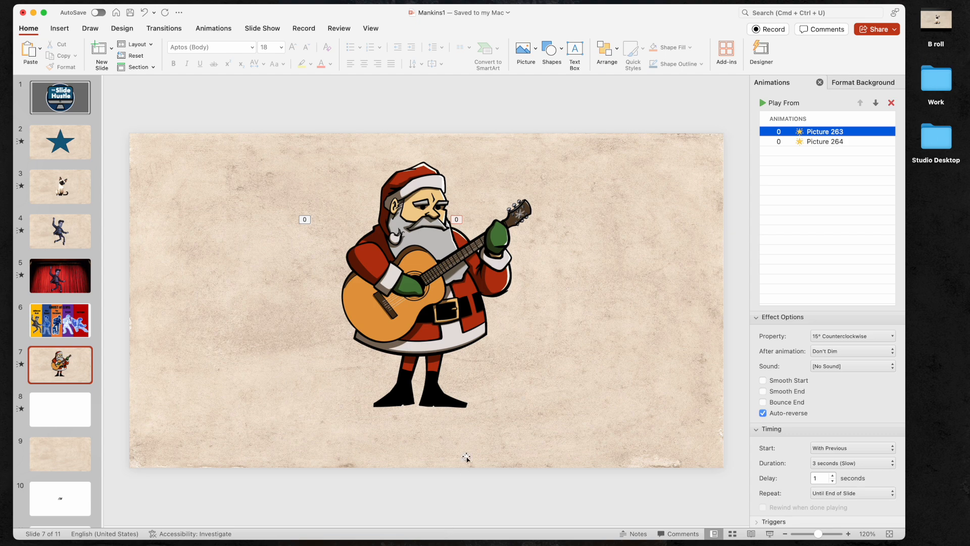
{"action": "left_click", "coordinate": [836, 143]}
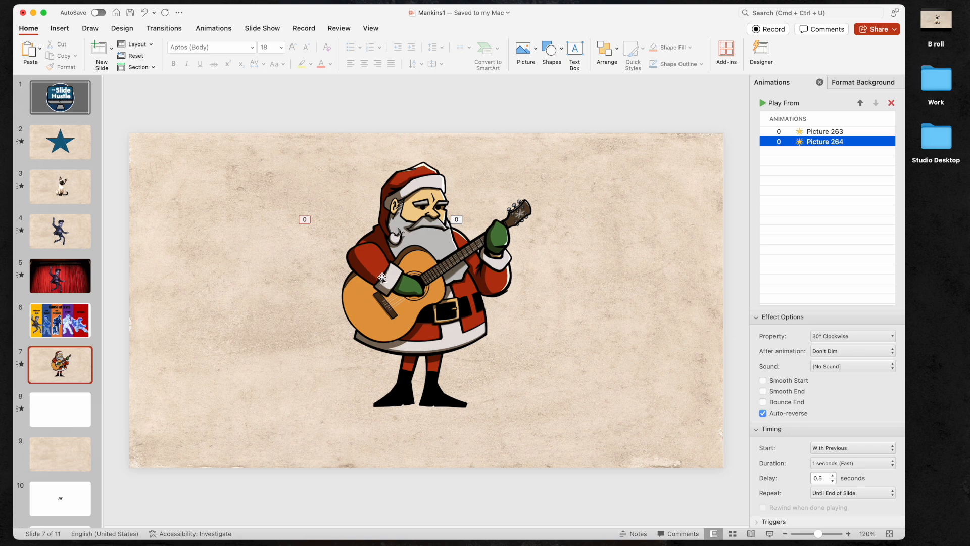
{"action": "left_click", "coordinate": [22, 366]}
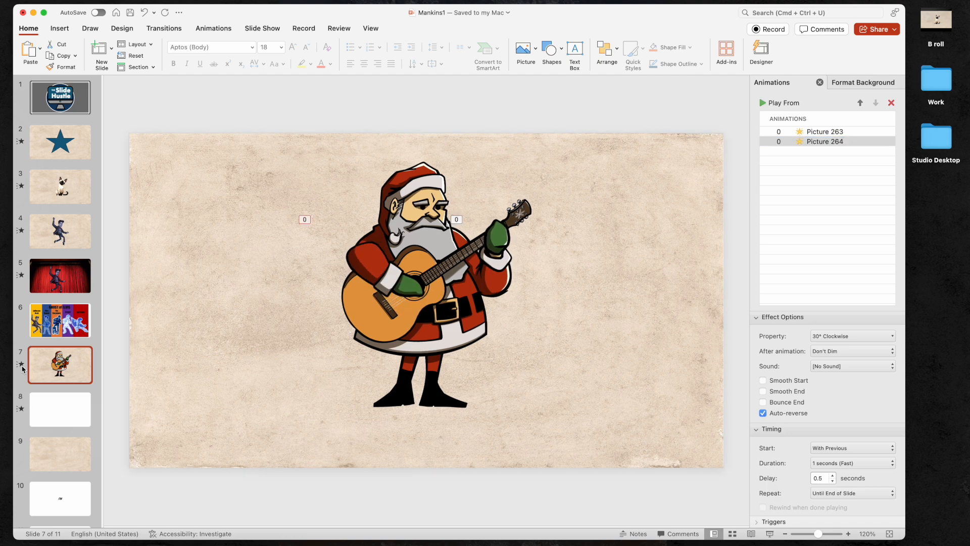
{"action": "left_click", "coordinate": [22, 366]}
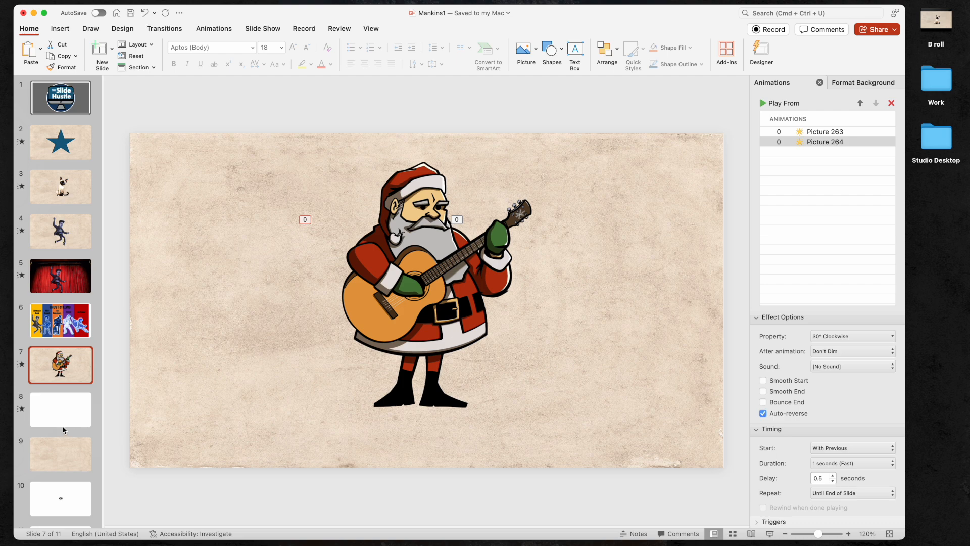
Step: Delete the white rectangle covering slide 8
{"action": "left_click", "coordinate": [56, 412]}
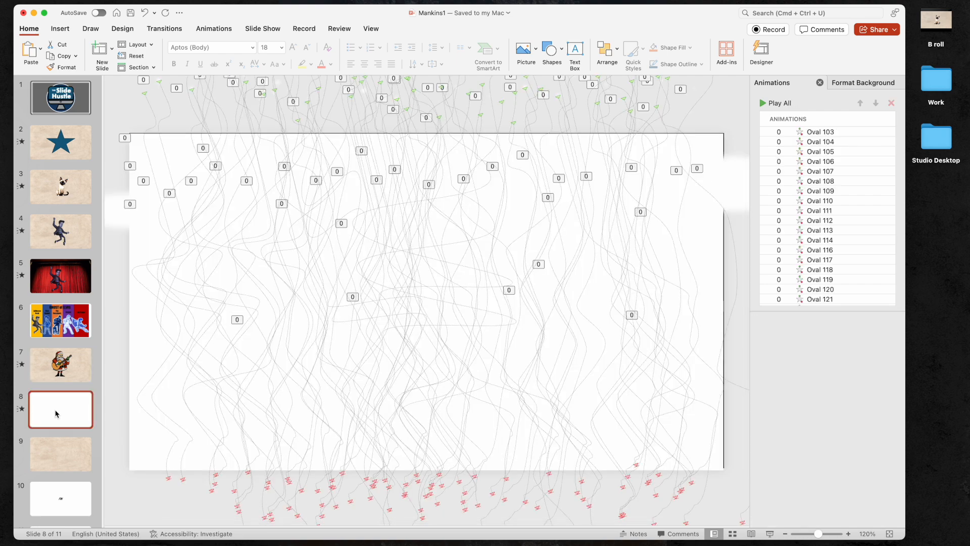
{"action": "left_click", "coordinate": [139, 462]}
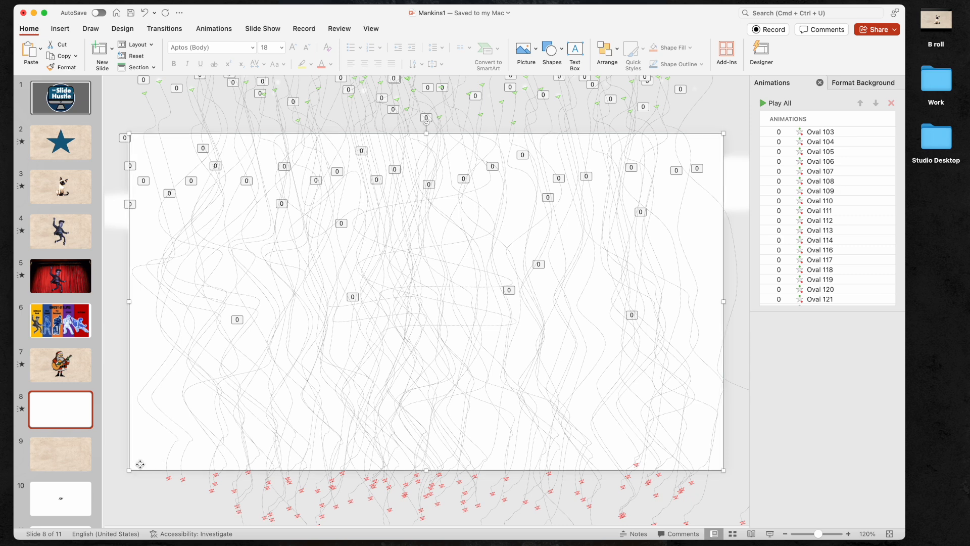
{"action": "key", "text": "Delete"}
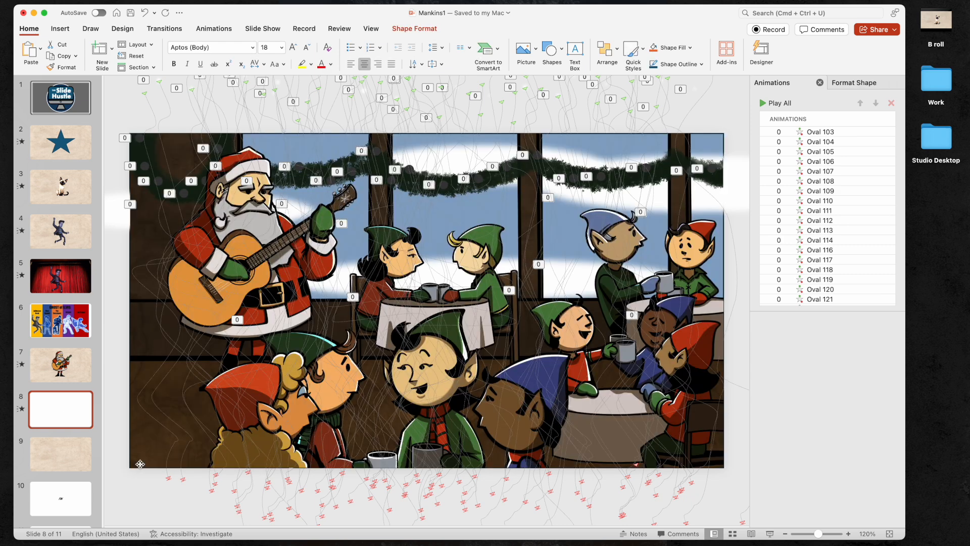